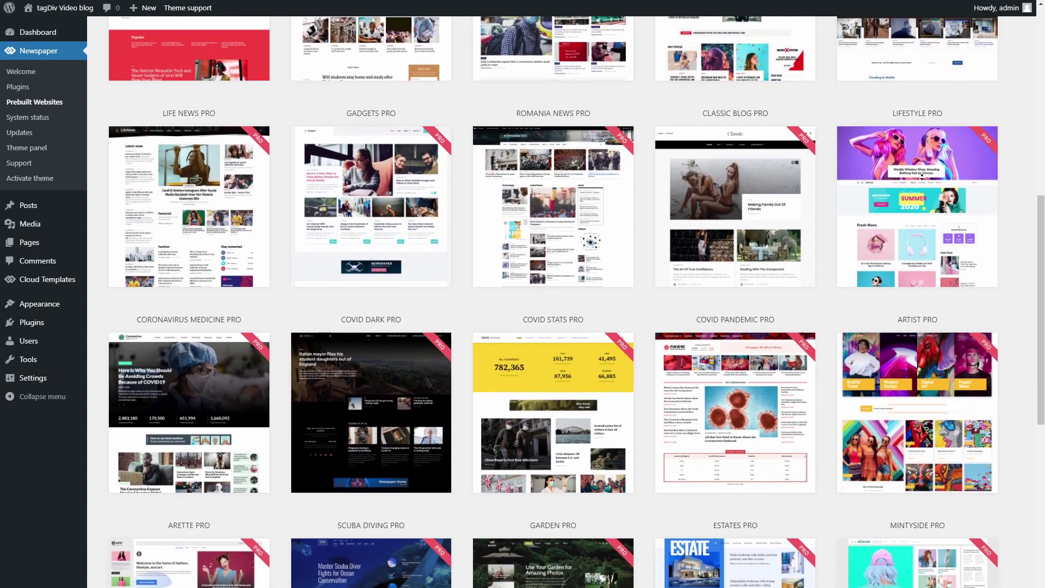
pyautogui.scroll(-3, 922, 177)
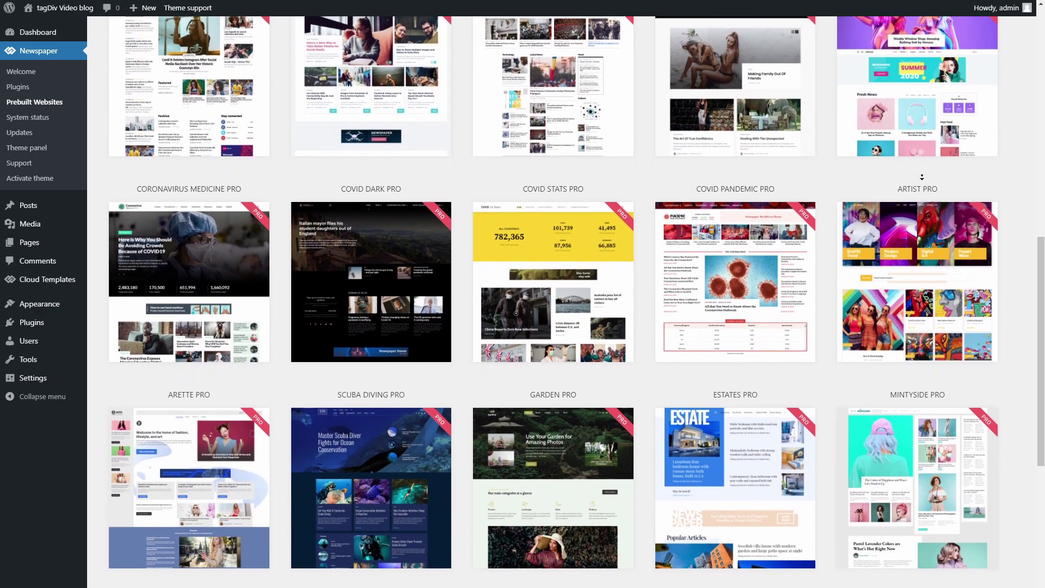
pyautogui.scroll(-3, 922, 177)
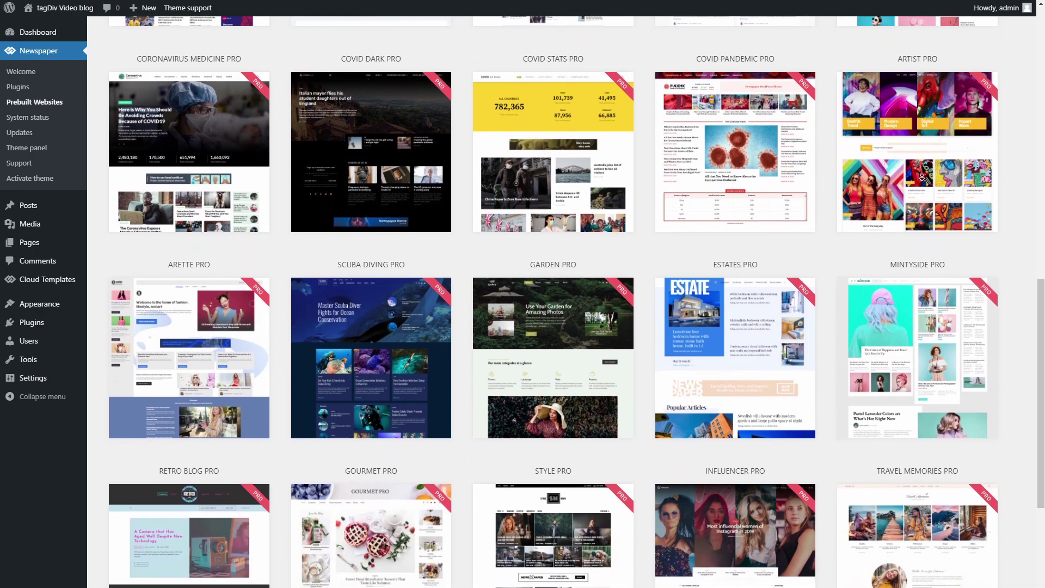
pyautogui.scroll(-2, 922, 177)
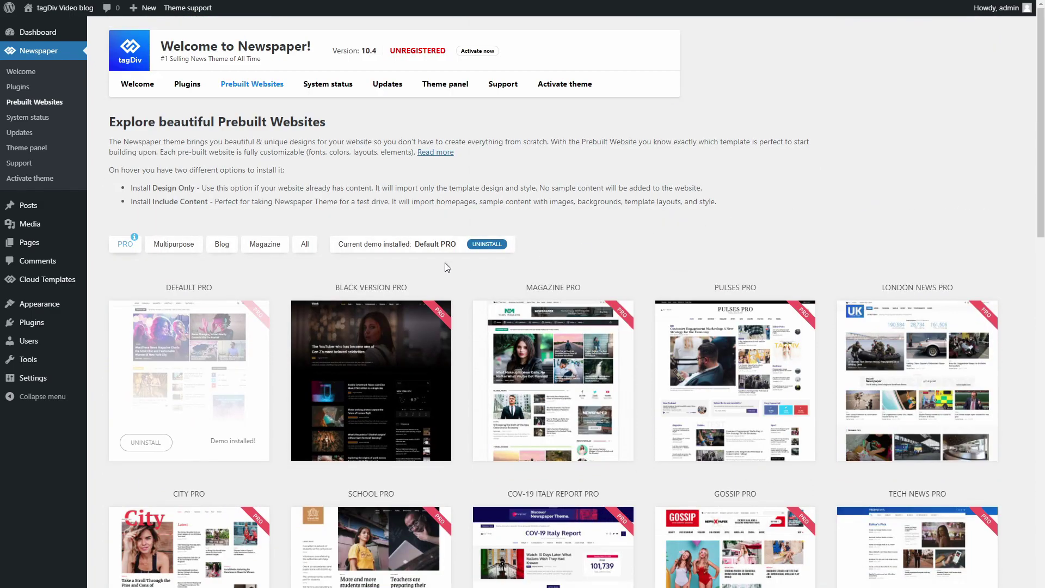
# - Search the plugin directory for "duplicator", then install and activate the Duplicator plugin
pyautogui.moveTo(32, 327)
pyautogui.click(115, 326)
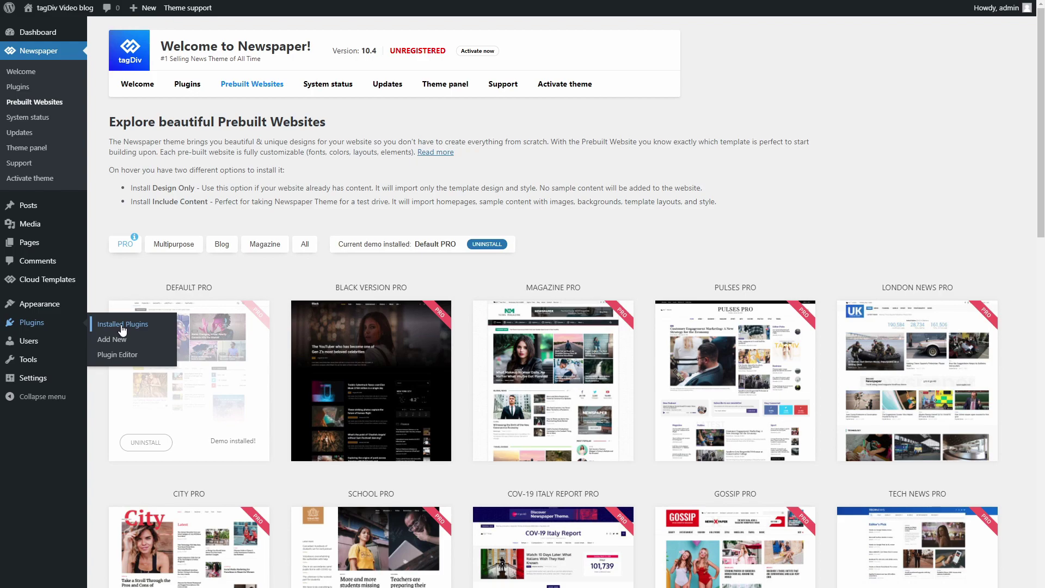
pyautogui.click(163, 36)
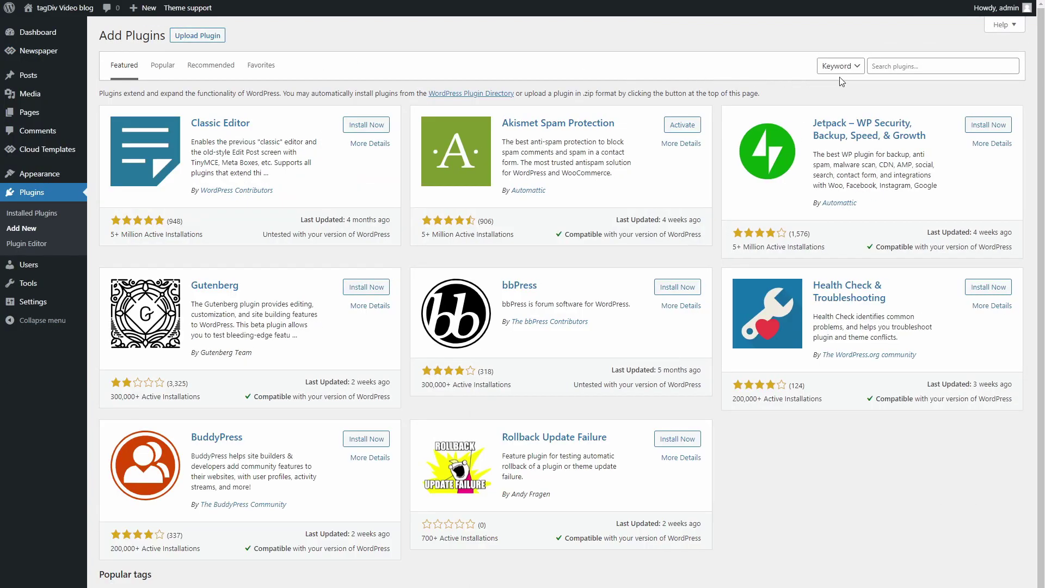
pyautogui.click(912, 66)
pyautogui.write('duplicator')
pyautogui.click(366, 127)
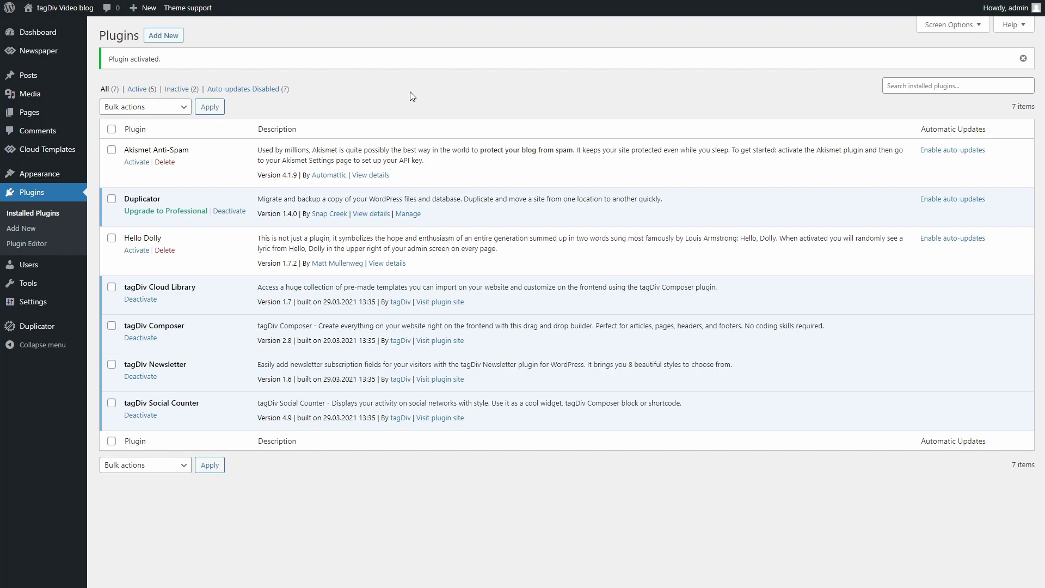
# - Create a new Duplicator package named "my website" and run its system scan
pyautogui.moveTo(59, 327)
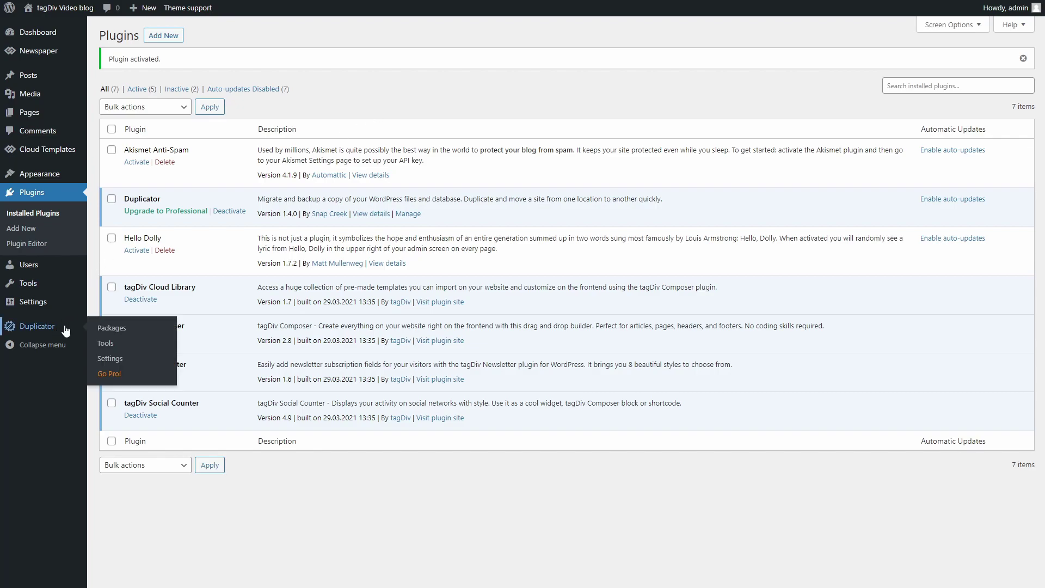
pyautogui.click(119, 328)
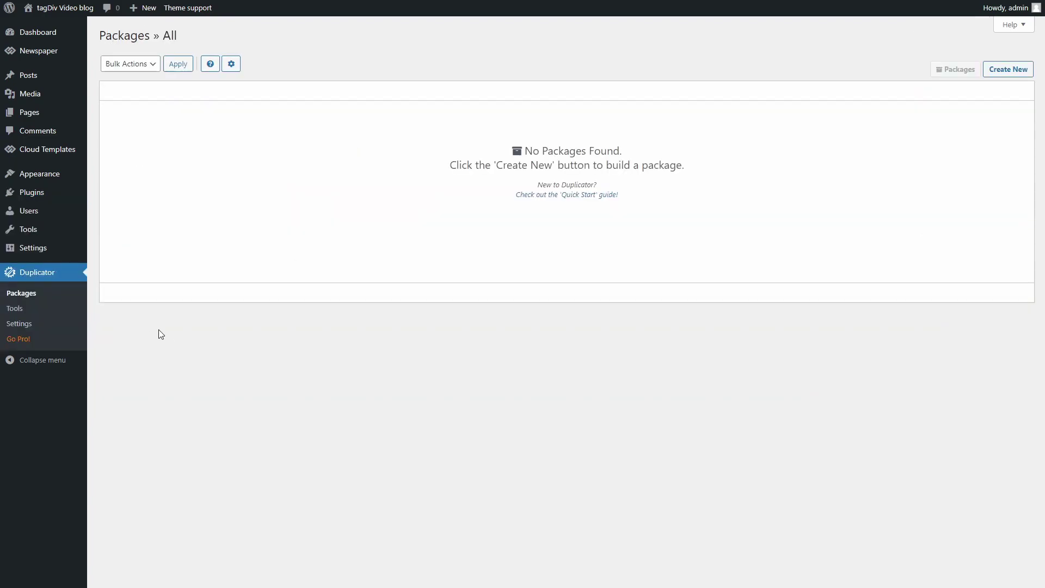
pyautogui.click(1015, 72)
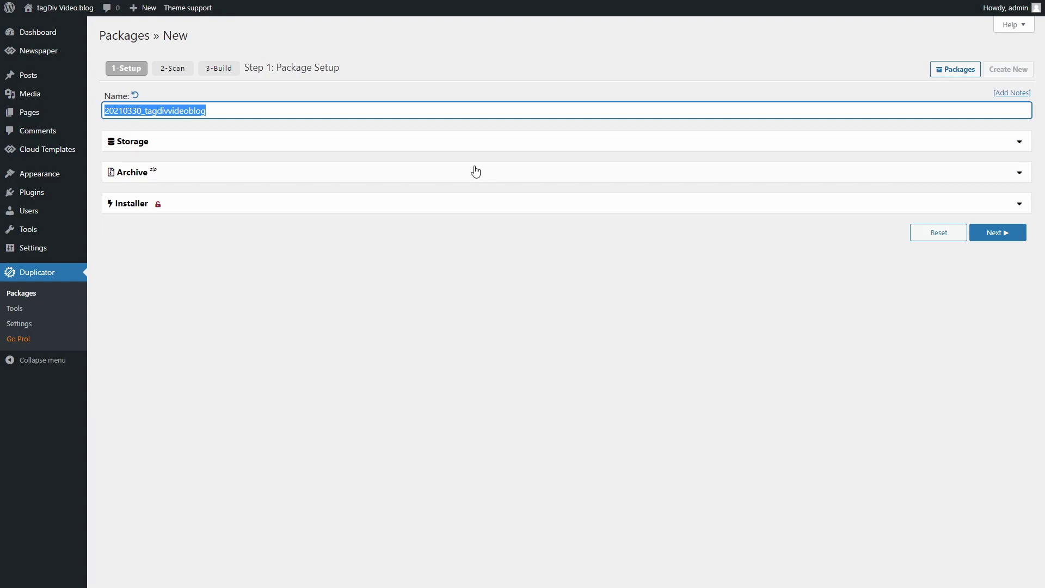
pyautogui.write('my website')
pyautogui.click(982, 236)
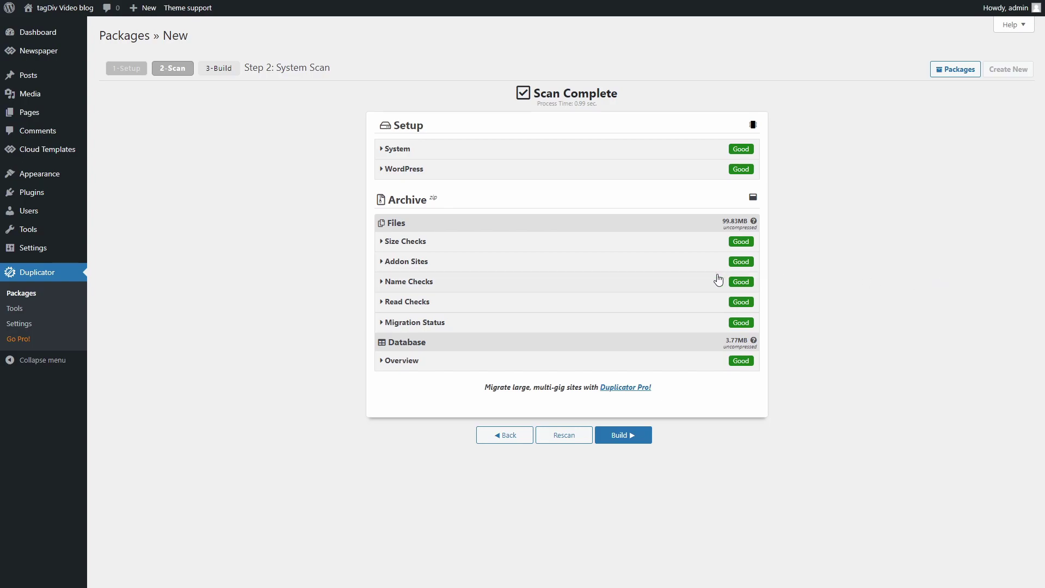
# - Review the scan's Size Checks details and build the package
pyautogui.click(395, 244)
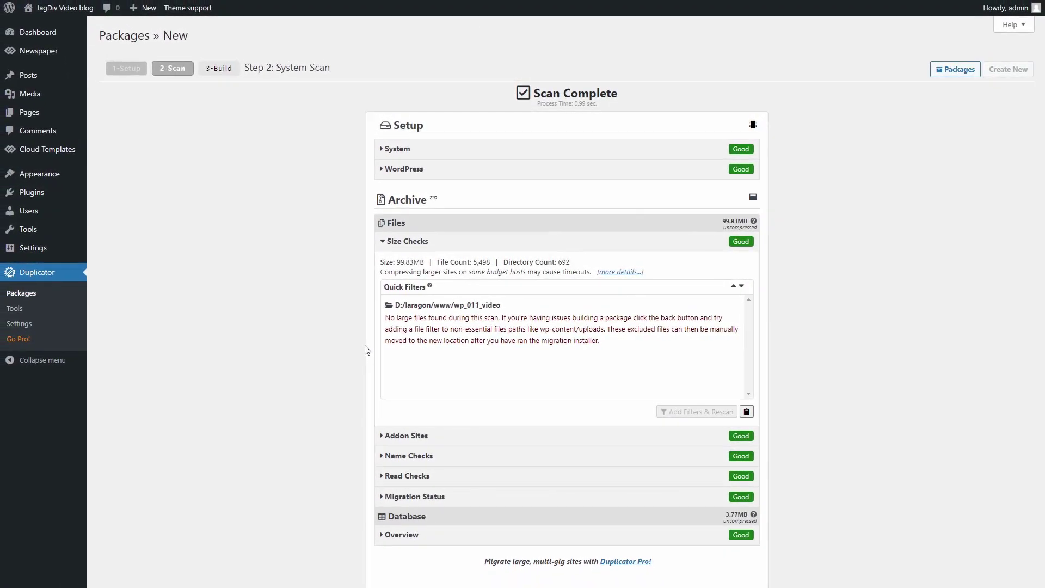
pyautogui.click(470, 243)
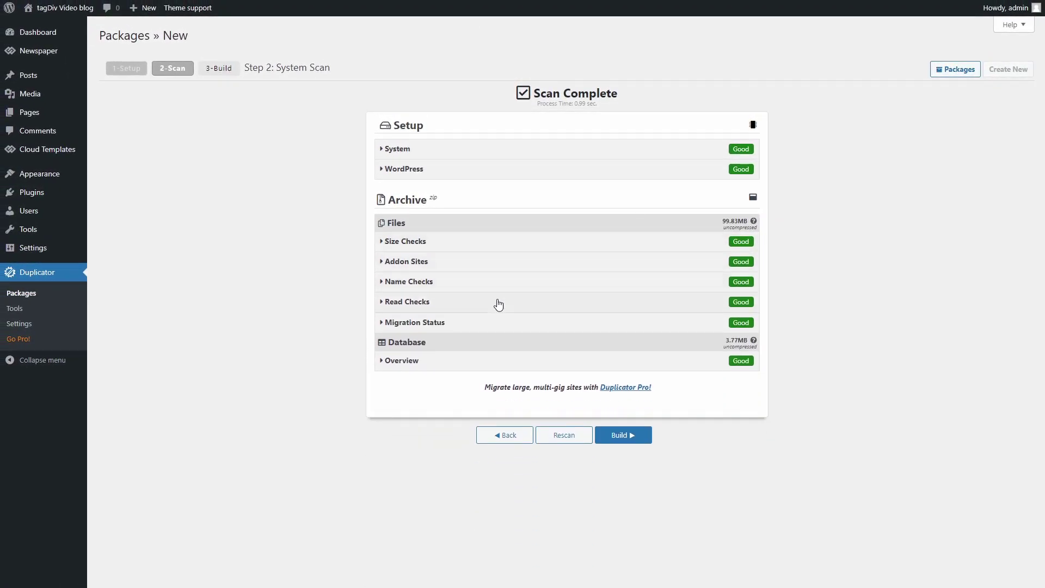
pyautogui.click(625, 435)
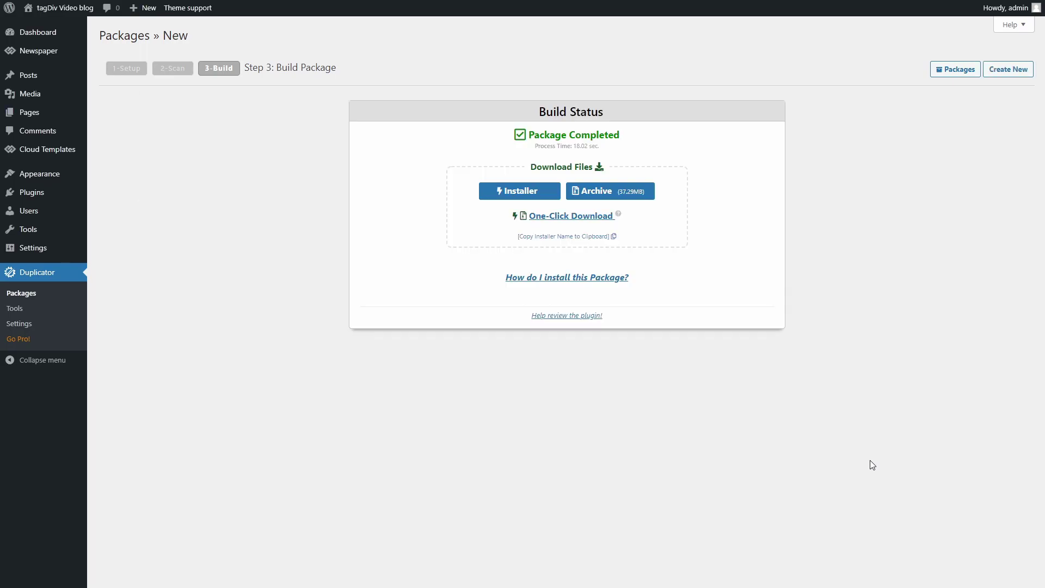
# - Download the package's installer and archive files and show them in the Downloads folder in File Explorer
pyautogui.click(535, 191)
pyautogui.press('super+e')
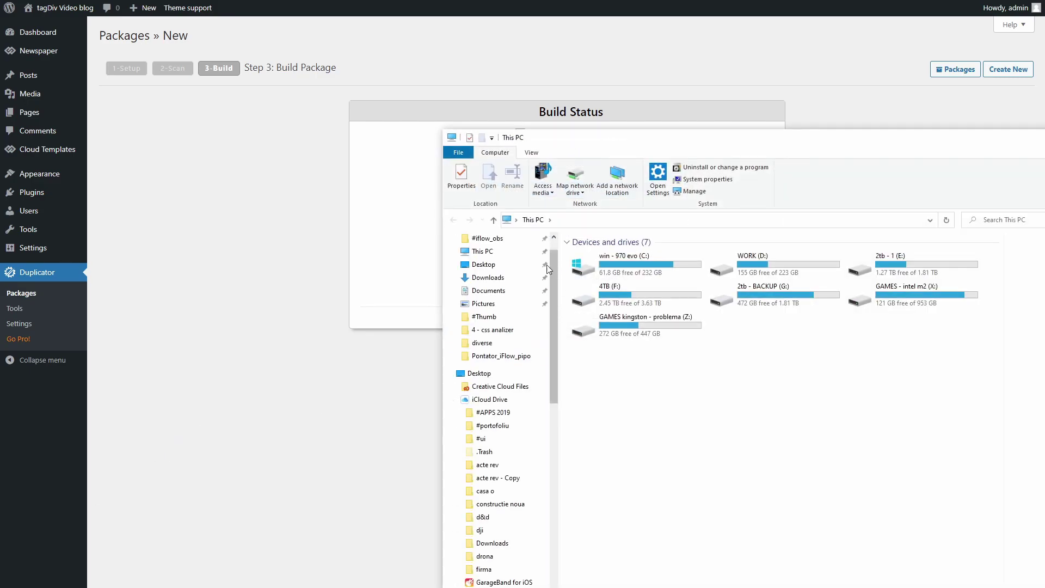
pyautogui.click(492, 278)
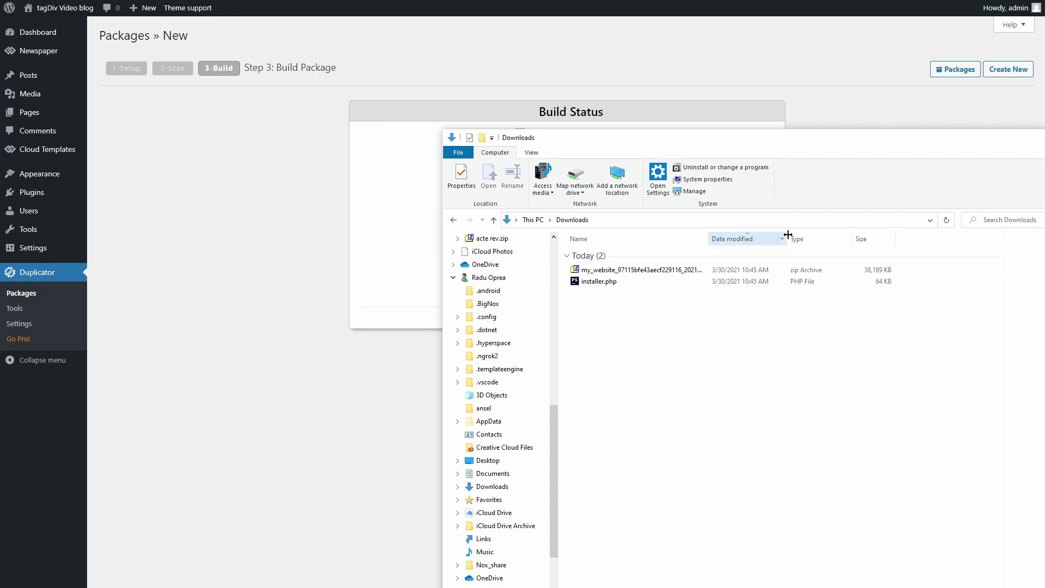
pyautogui.moveTo(877, 142); pyautogui.dragTo(661, 60)
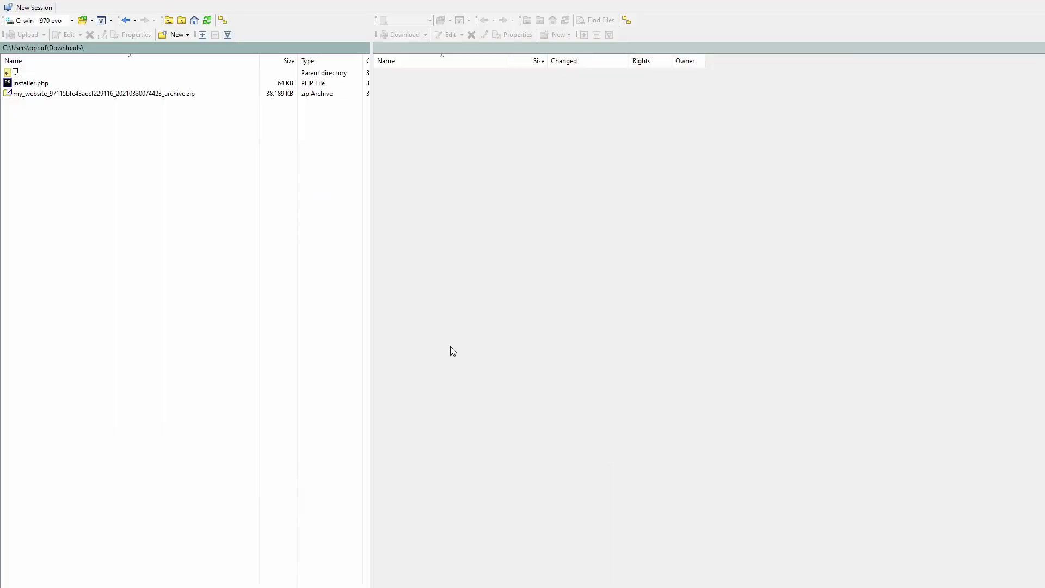
# - In the SFTP client, log in to the saved "digitalocean dedicat" site and upload installer.php and the archive zip to /var/www/html
pyautogui.click(48, 10)
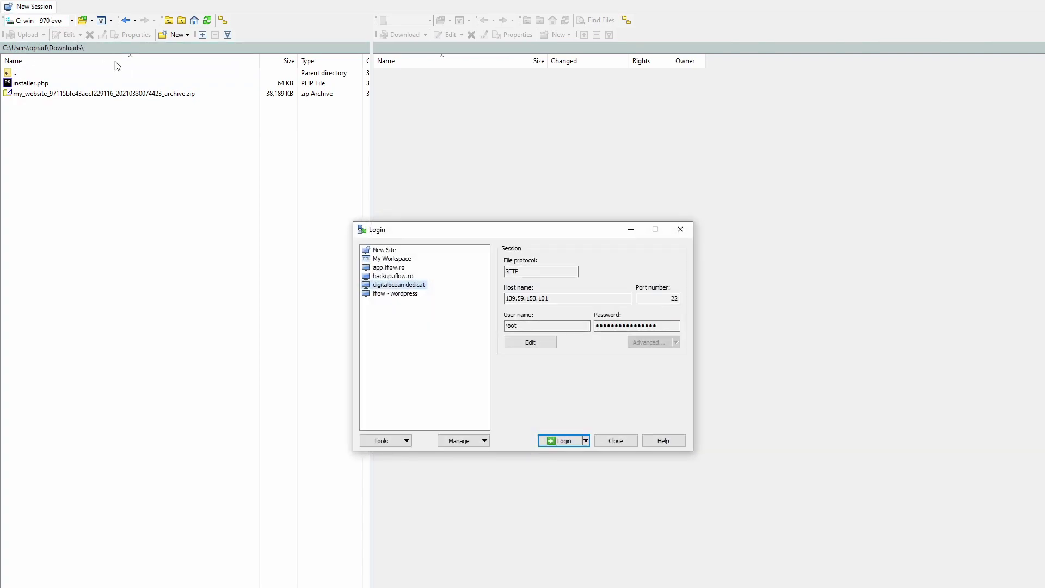
pyautogui.click(561, 442)
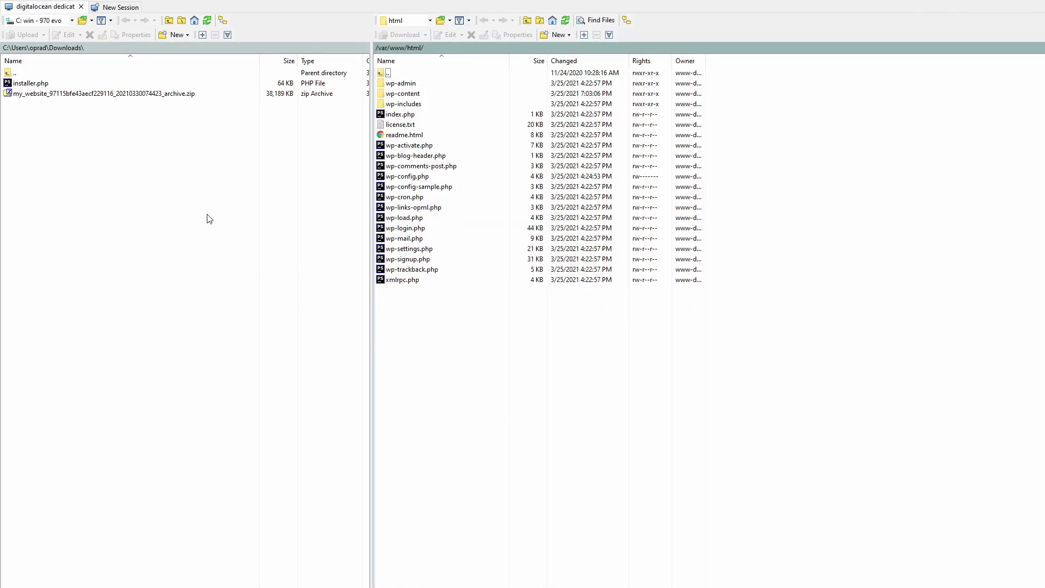
pyautogui.moveTo(65, 116)
pyautogui.mouseDown()
pyautogui.moveTo(9, 82)
pyautogui.moveTo(89, 112)
pyautogui.moveTo(469, 352)
pyautogui.mouseUp()
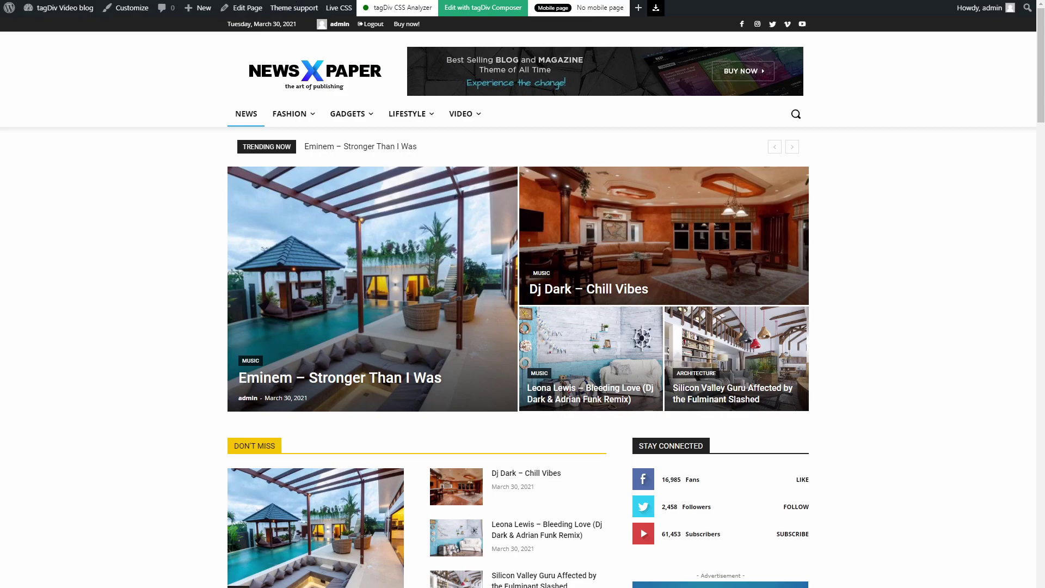
# - Open installer.php under 192.168.1.117/wp_011_video in the browser and run the Duplicator deployment step
pyautogui.write('installe')
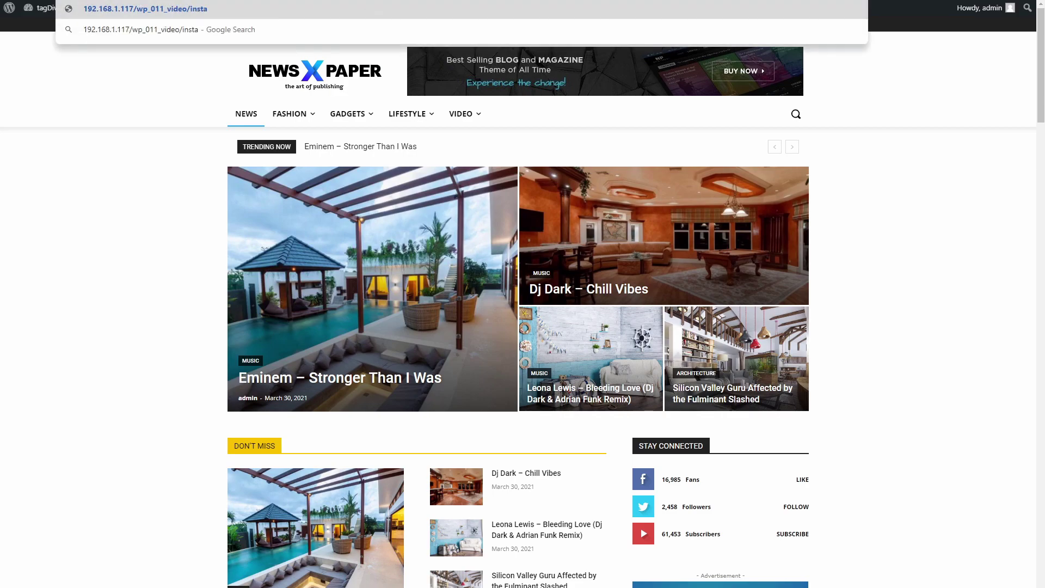
pyautogui.write('r.php')
pyautogui.press('Return')
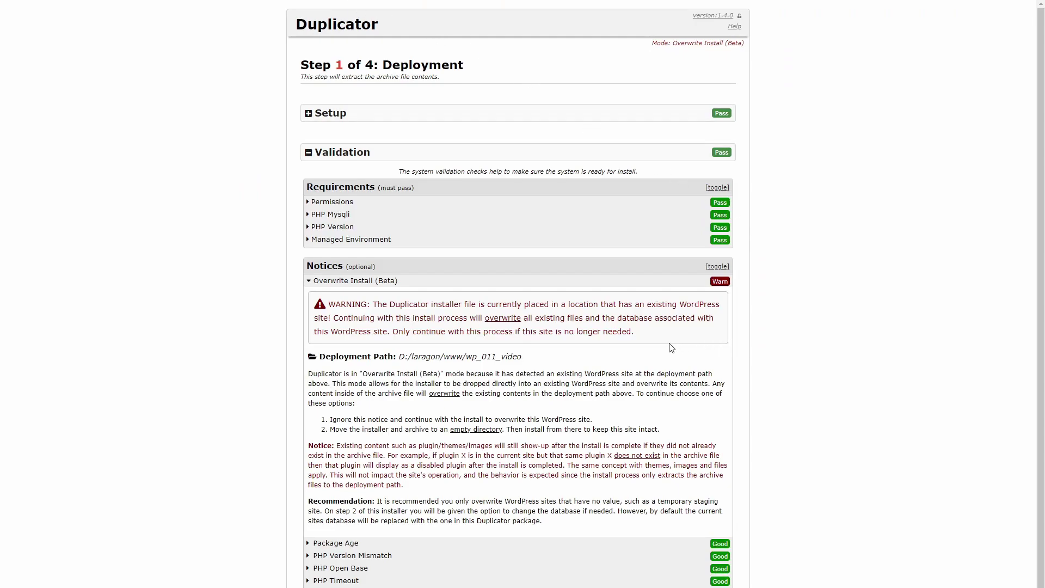
pyautogui.middleClick(775, 338)
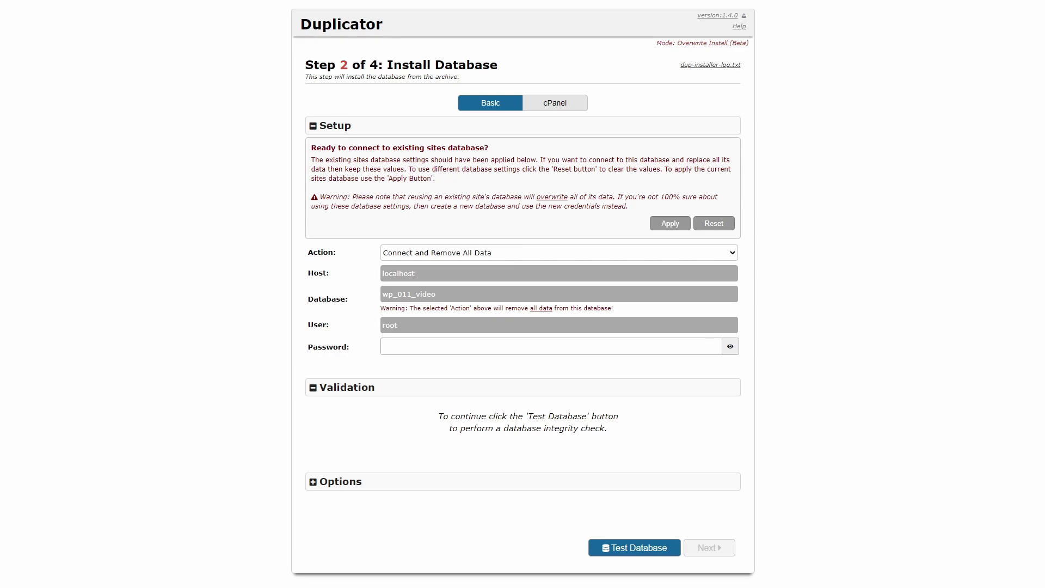
# - Apply the existing site's database settings, test the database, and confirm the installation into wp_011_video
pyautogui.click(673, 227)
pyautogui.click(810, 406)
pyautogui.click(666, 549)
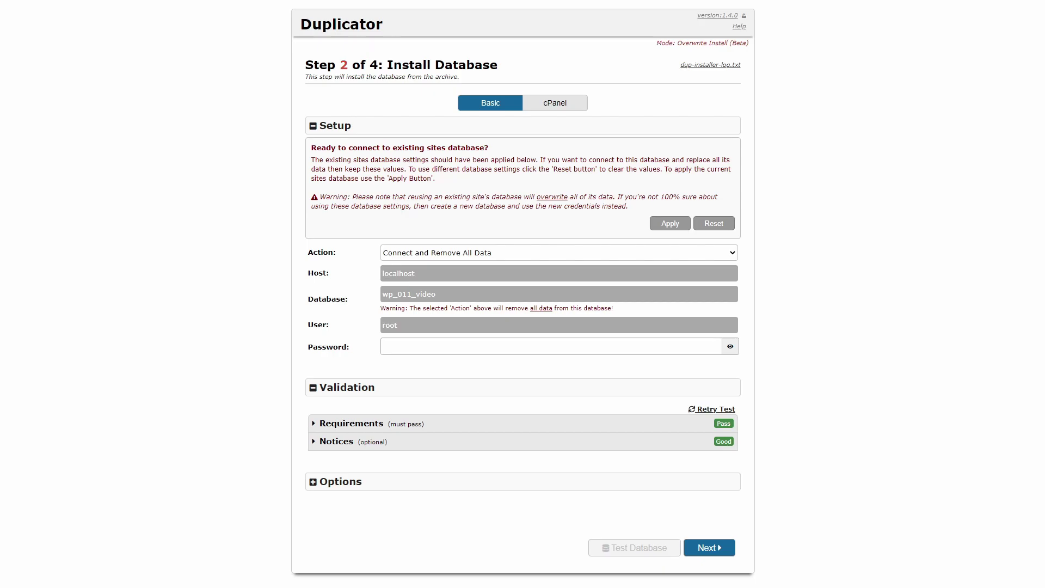
pyautogui.click(719, 547)
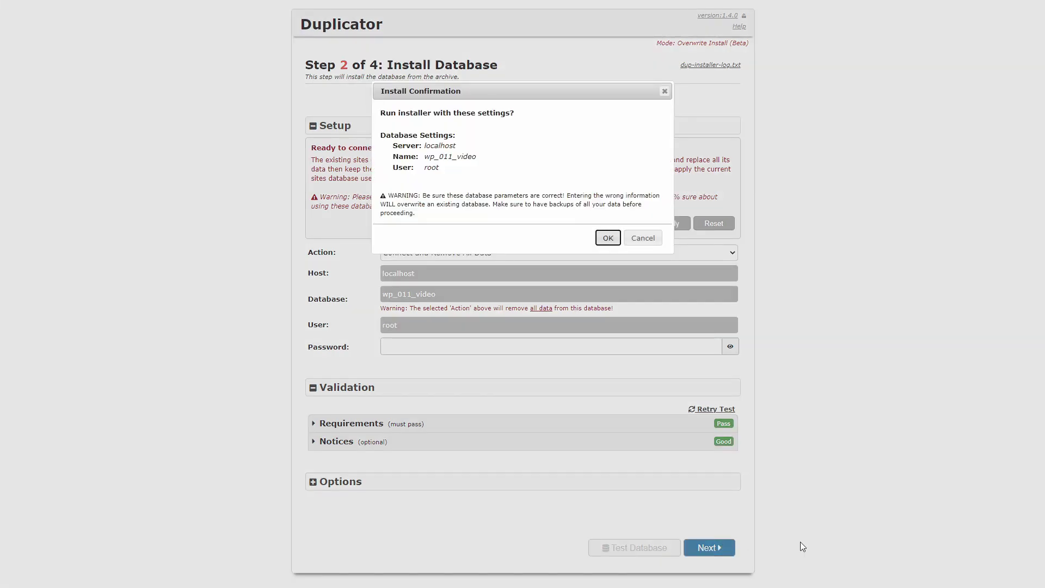
pyautogui.click(608, 238)
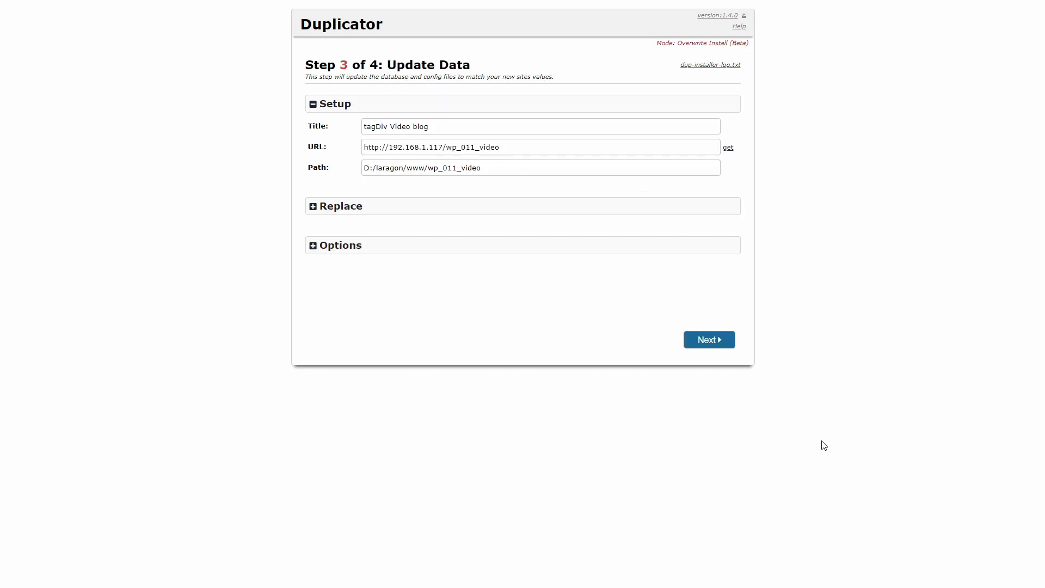
# - Accept the site title, URL and path, and log in to the WordPress admin as "admin" with the account password
pyautogui.click(715, 343)
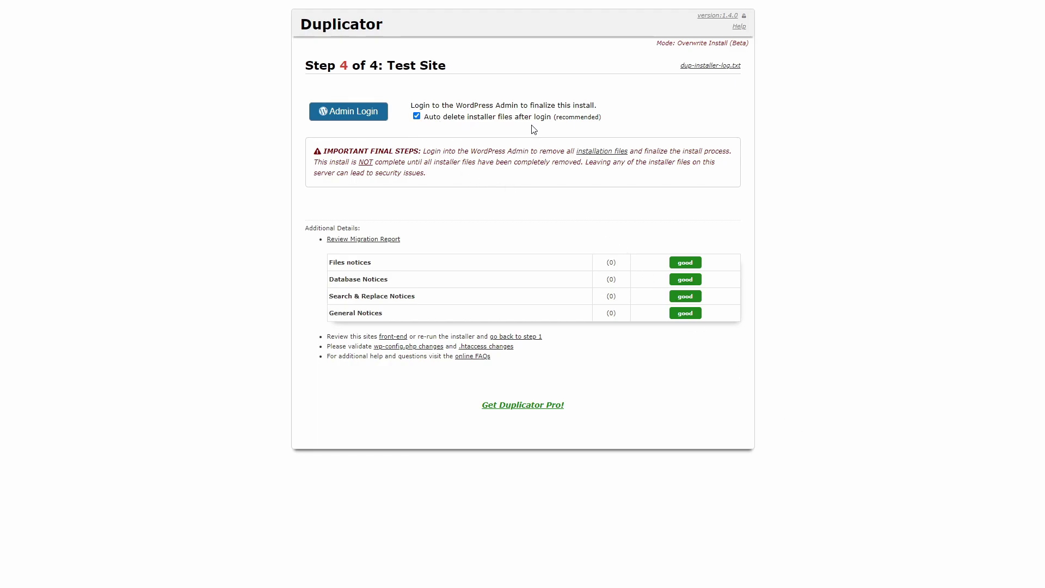
pyautogui.click(352, 114)
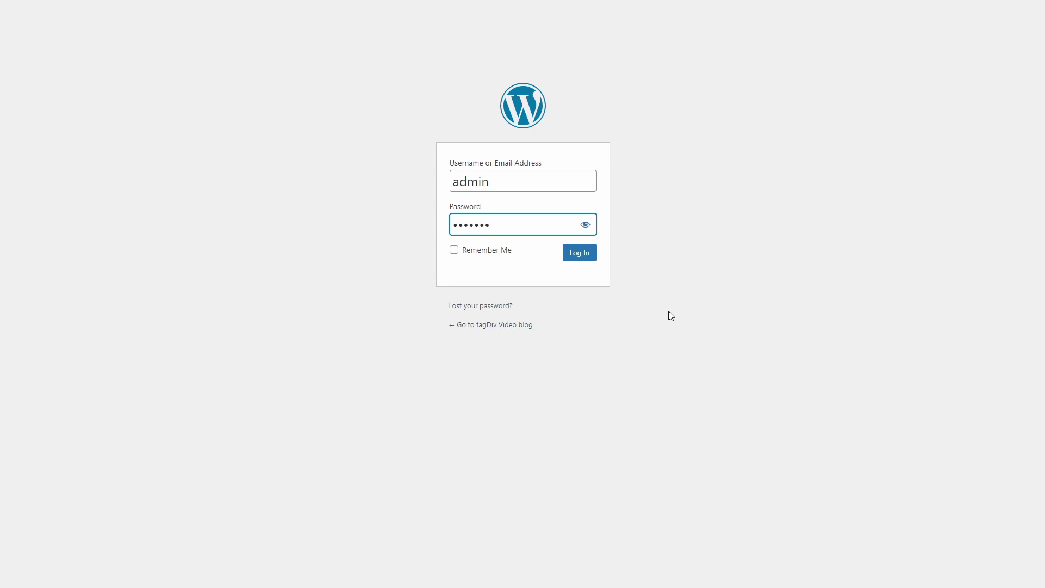
pyautogui.press('Return')
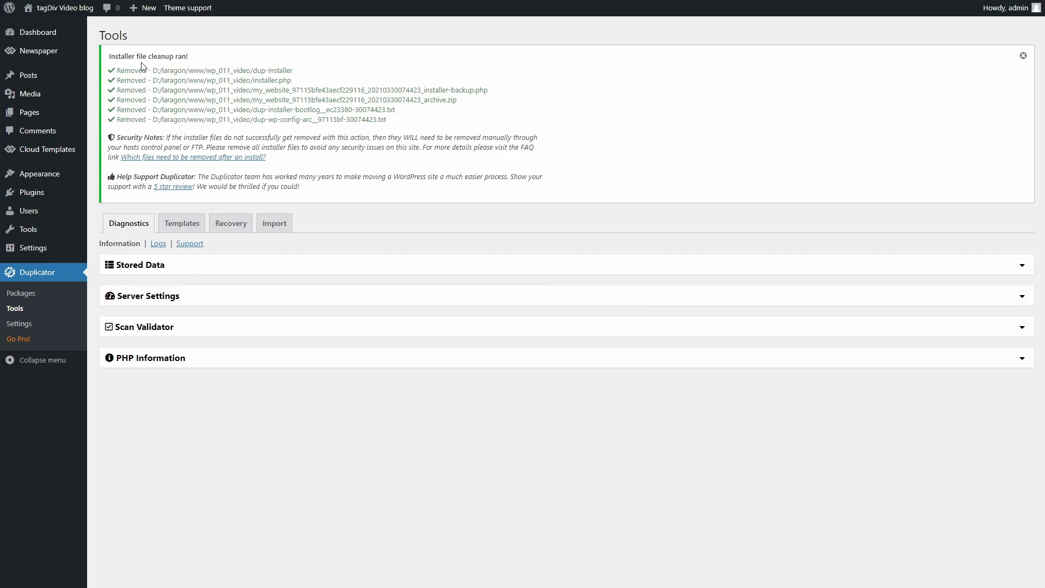
# - Check the installer file cleanup notice and look over the migrated site's homepage
pyautogui.moveTo(201, 59); pyautogui.dragTo(102, 58)
pyautogui.click(100, 57)
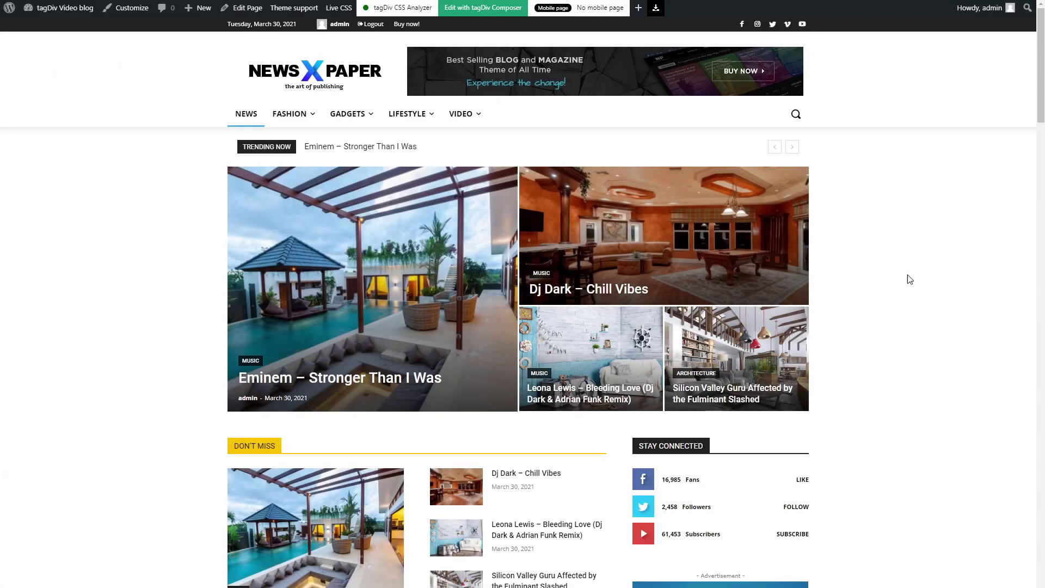
pyautogui.middleClick(932, 231)
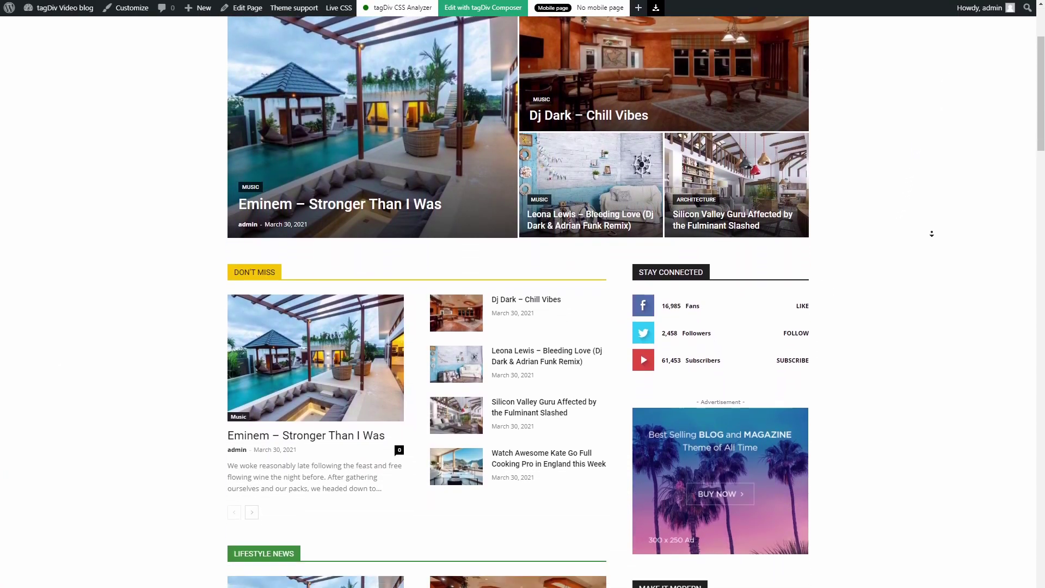